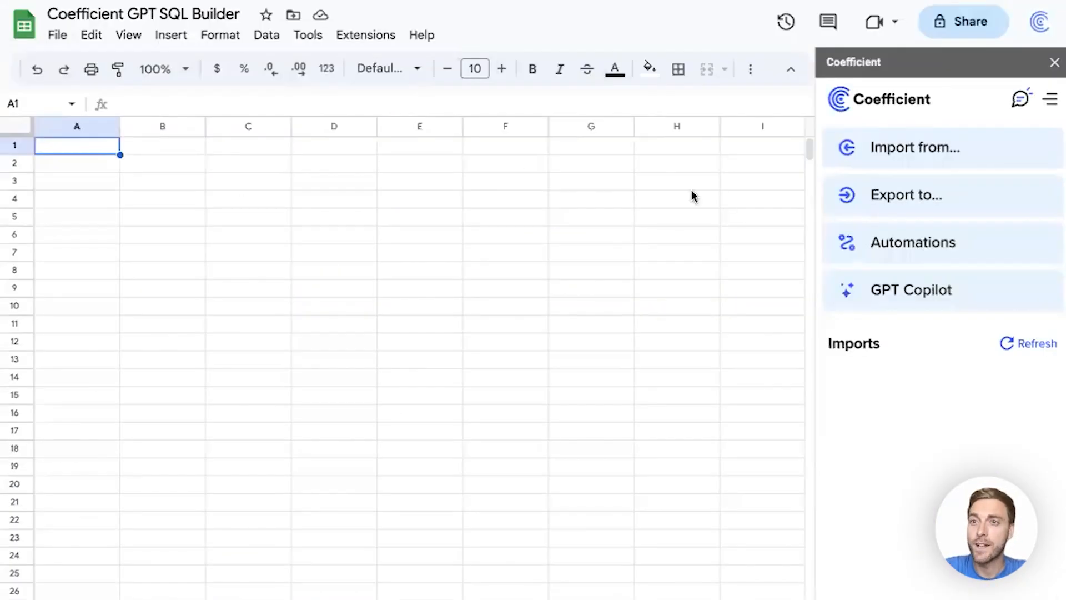
Open the Website Analytics Demo DB source and preview its public.websites table, then close the preview.
{"action": "left_click", "coordinate": [949, 148]}
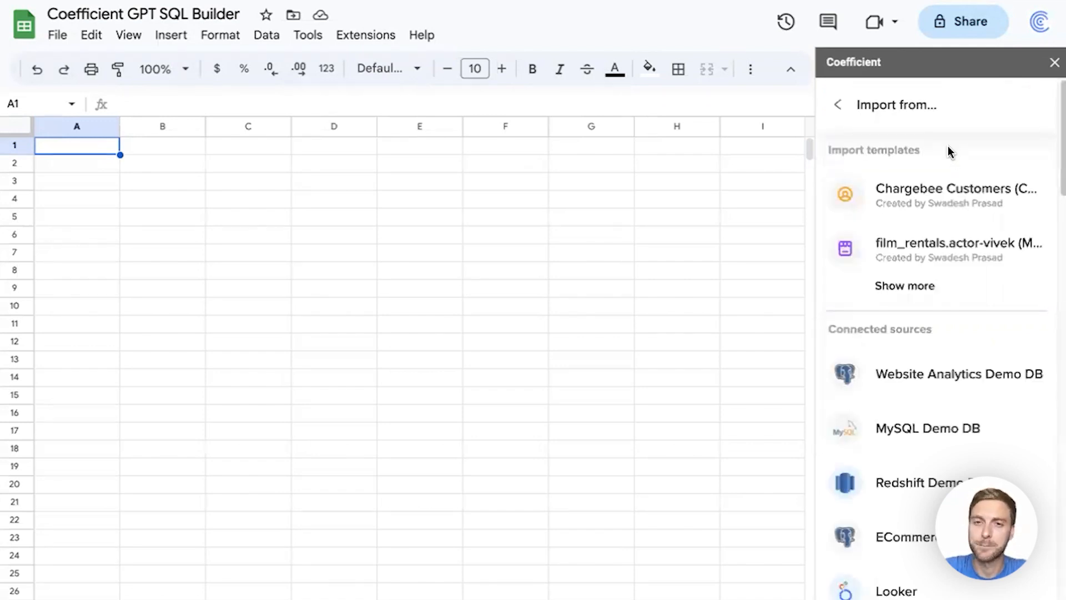
{"action": "left_click", "coordinate": [933, 379]}
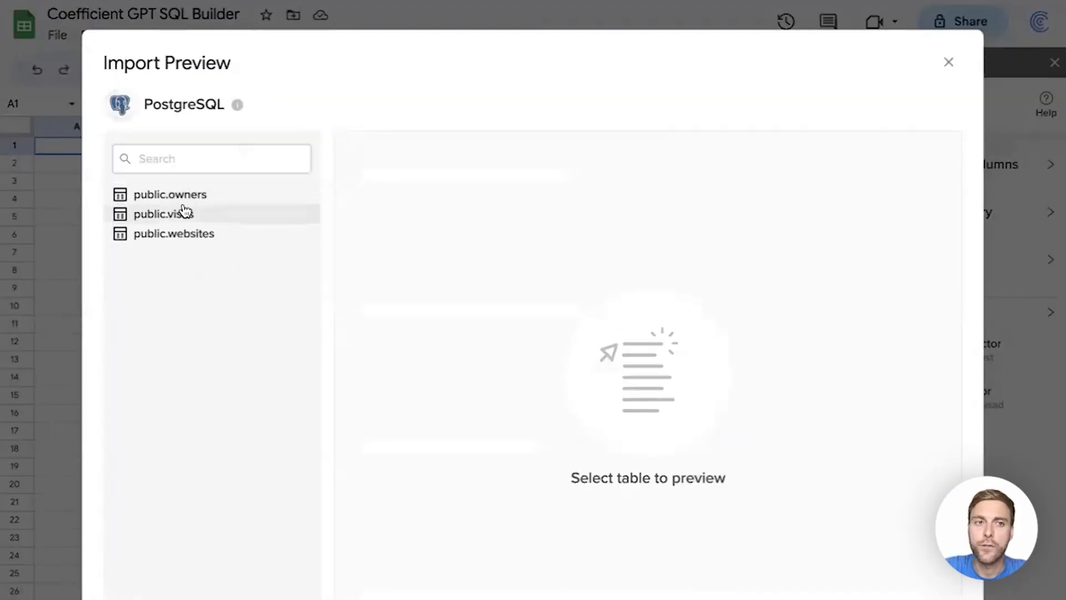
{"action": "left_click", "coordinate": [222, 233]}
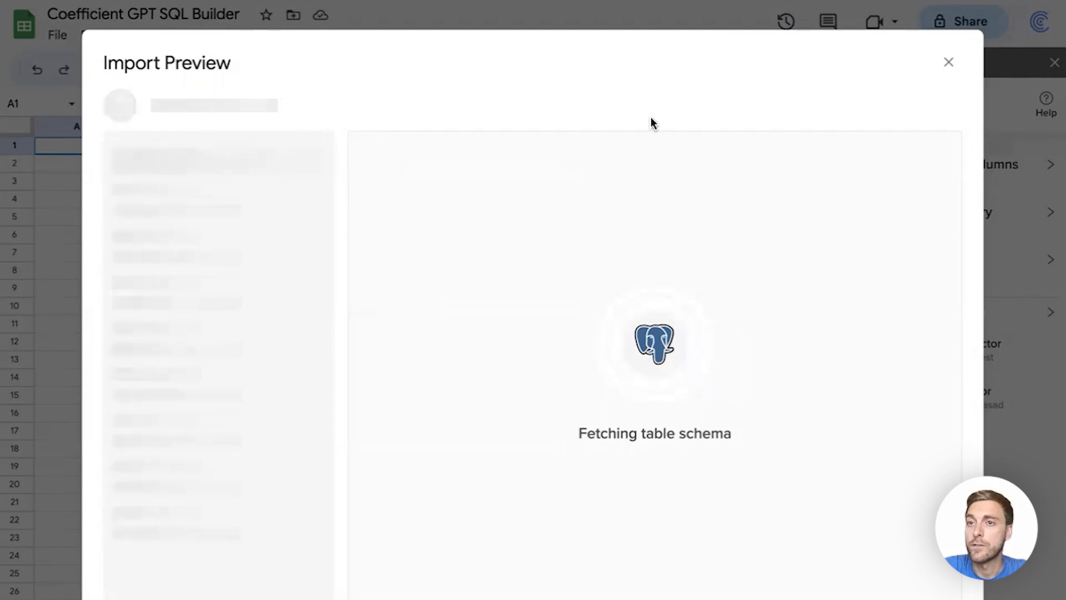
{"action": "scroll", "coordinate": [500, 286], "scroll_direction": "right", "scroll_amount": 3}
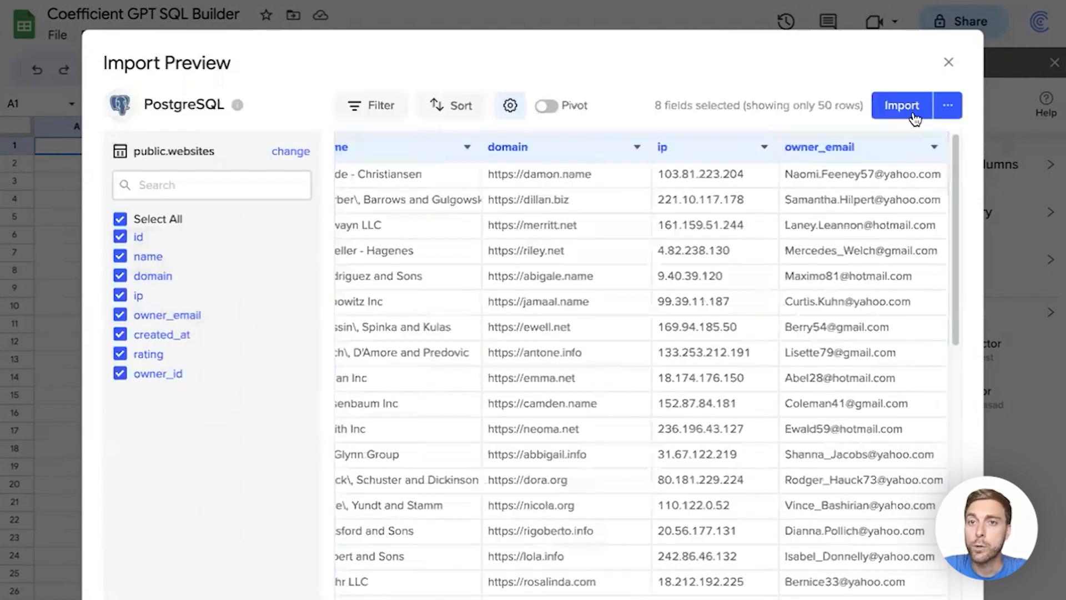
{"action": "scroll", "coordinate": [677, 172], "scroll_direction": "left", "scroll_amount": 2}
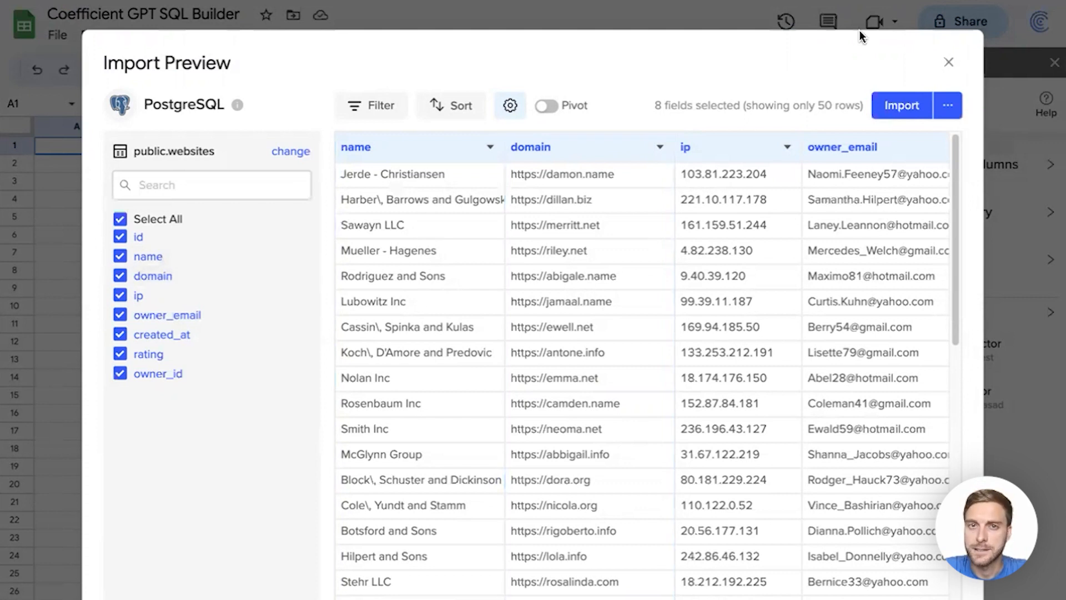
{"action": "left_click", "coordinate": [947, 63]}
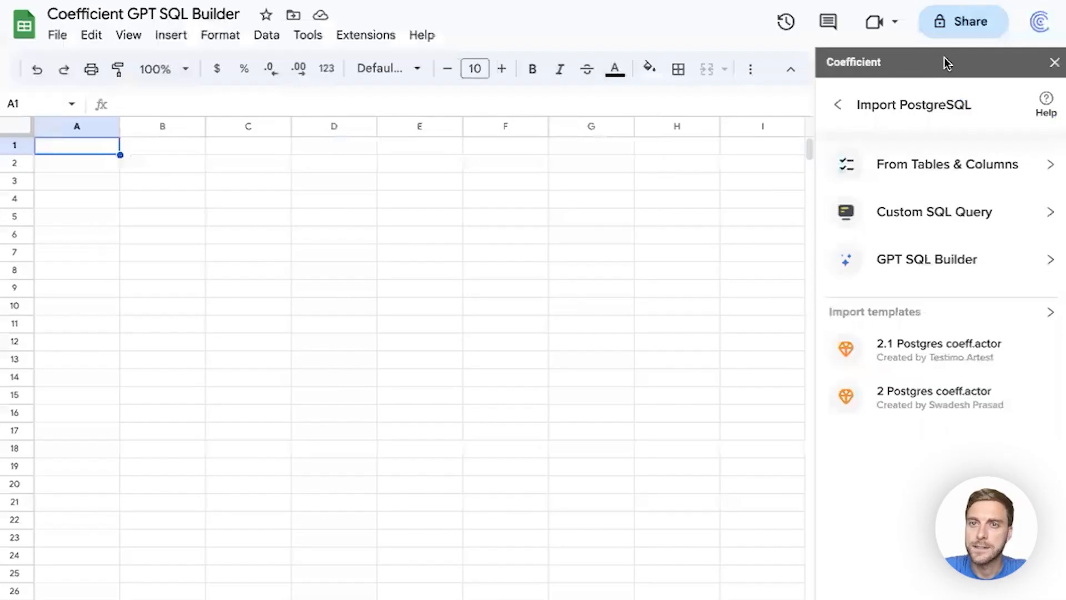
Open the GPT SQL Builder and build a query from the description "join all 3 tables".
{"action": "left_click", "coordinate": [971, 265]}
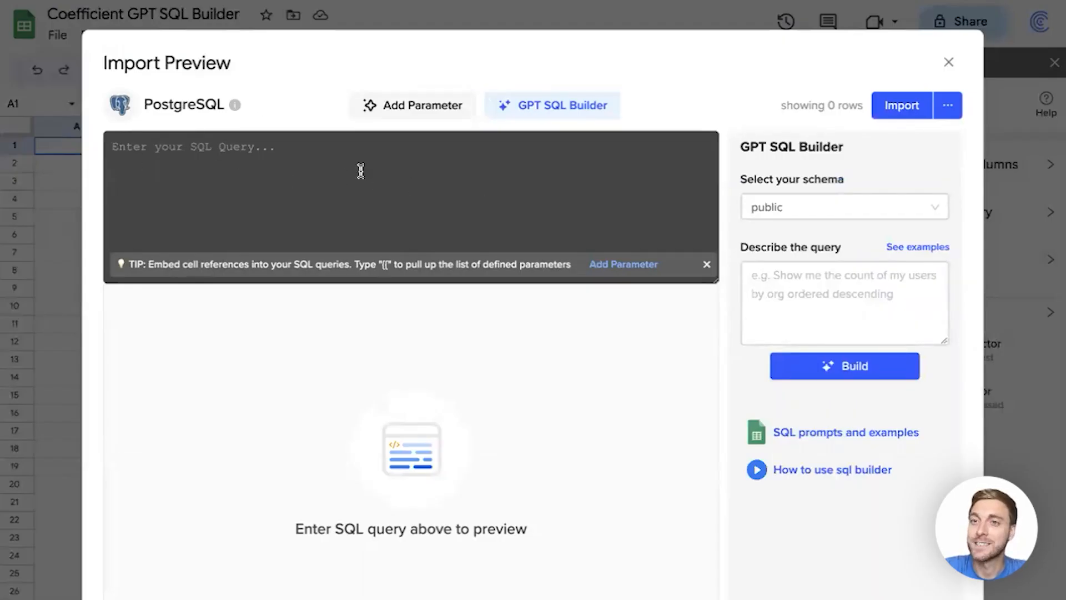
{"action": "left_click", "coordinate": [778, 279]}
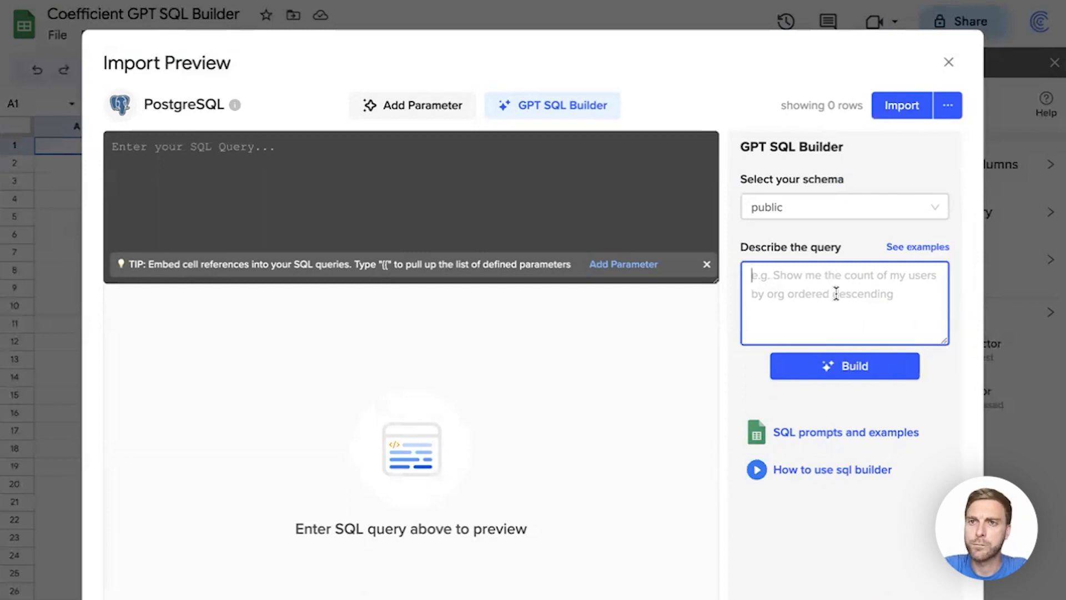
{"action": "type", "text": "join all 3 tables"}
{"action": "left_click", "coordinate": [863, 369]}
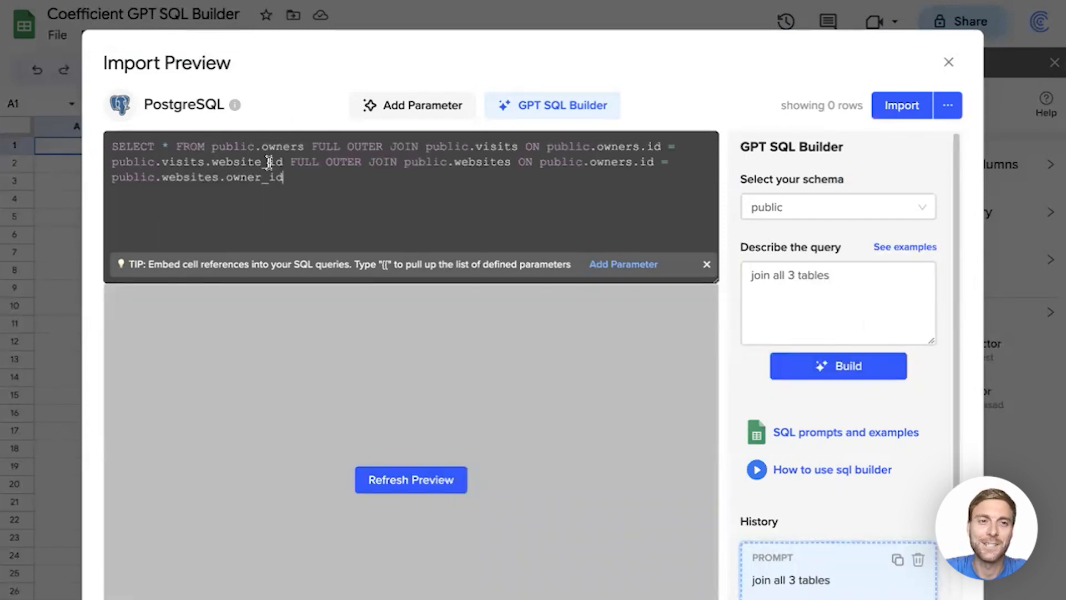
Refresh the preview of the generated join query, scroll through its columns, and import it into the sheet.
{"action": "left_click", "coordinate": [418, 481]}
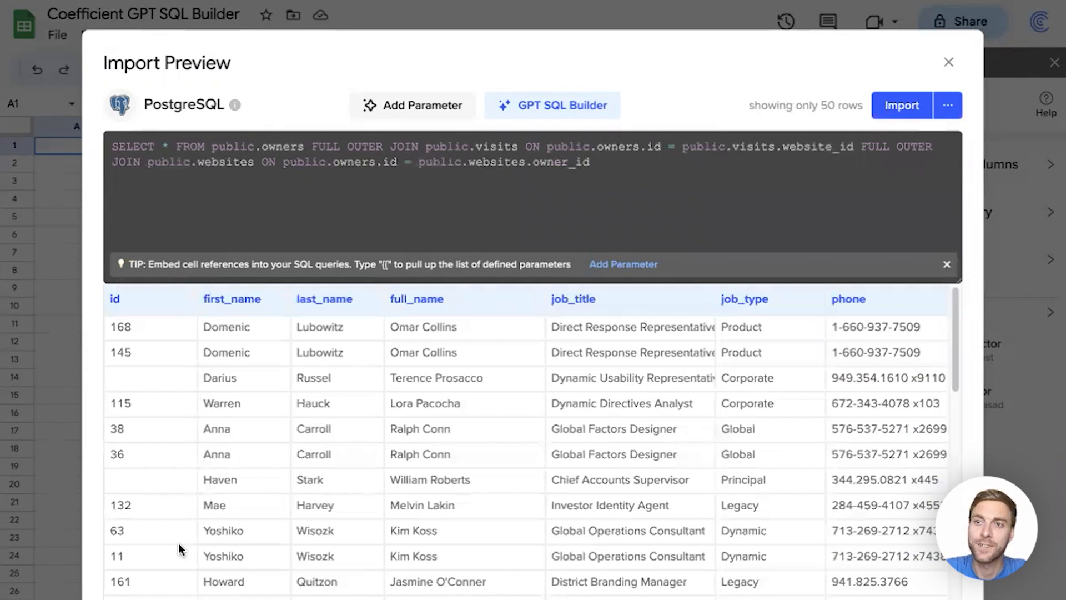
{"action": "scroll", "coordinate": [526, 444], "scroll_direction": "right", "scroll_amount": 15}
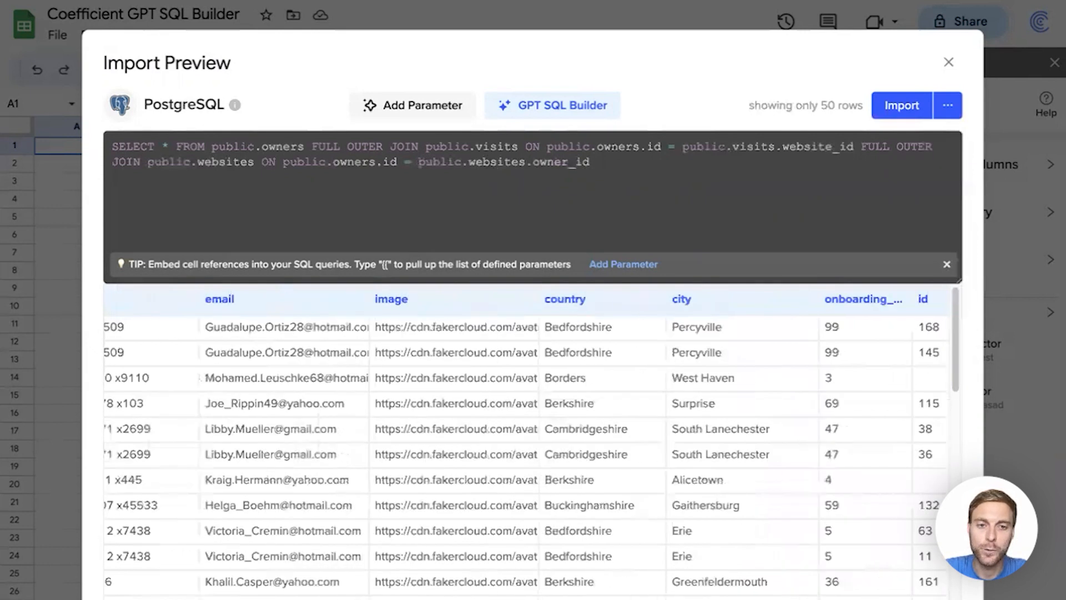
{"action": "scroll", "coordinate": [792, 428], "scroll_direction": "right", "scroll_amount": 10}
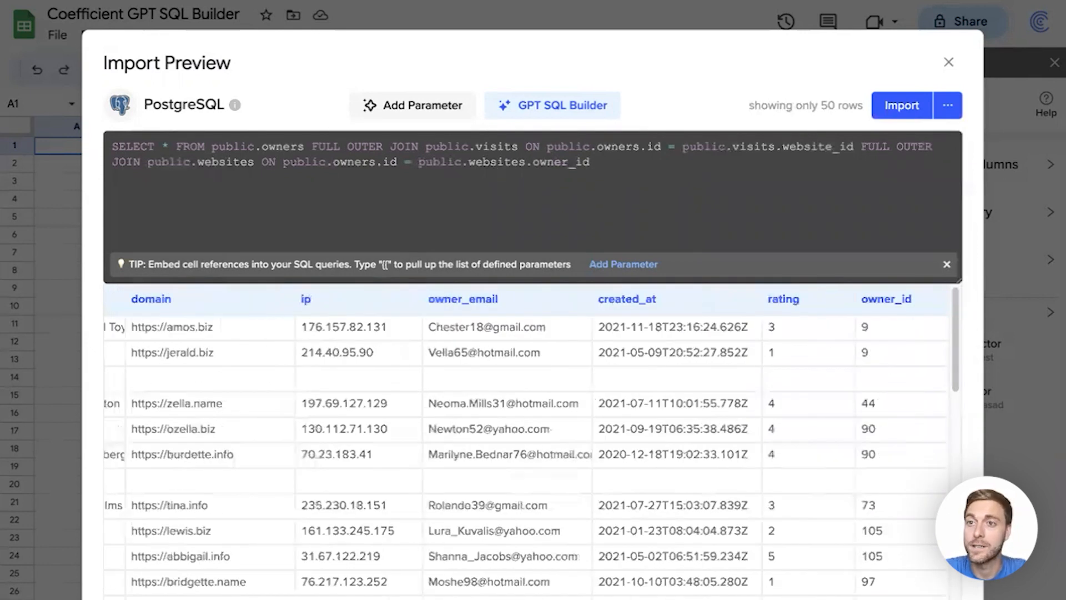
{"action": "left_click", "coordinate": [902, 105]}
{"action": "left_click", "coordinate": [587, 278]}
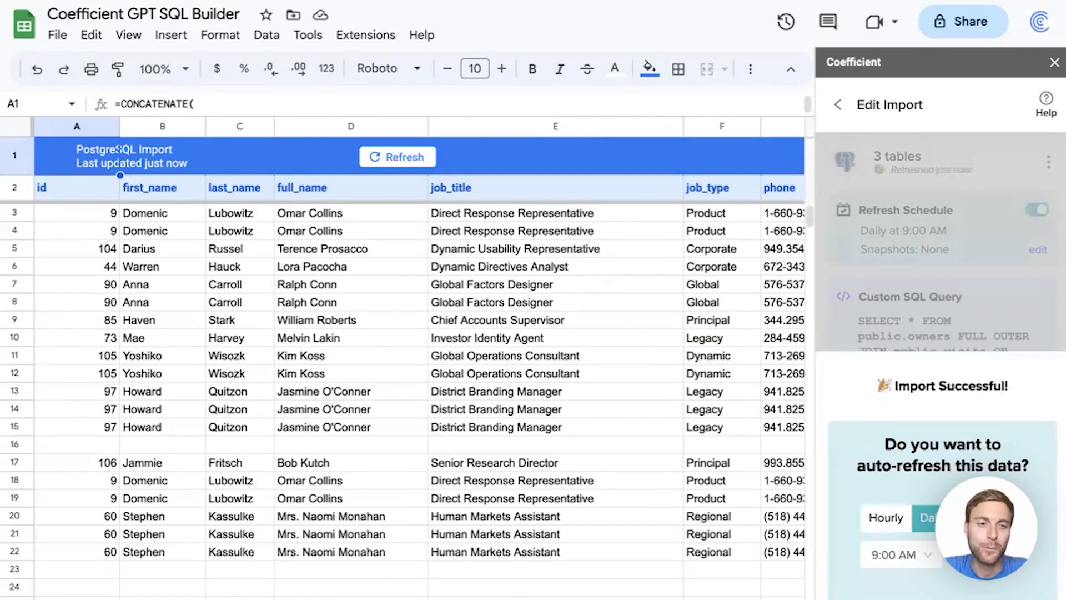
Schedule the import to auto-refresh daily at 9:00 AM and return to the main Coefficient panel.
{"action": "scroll", "coordinate": [405, 356], "scroll_direction": "right", "scroll_amount": 20}
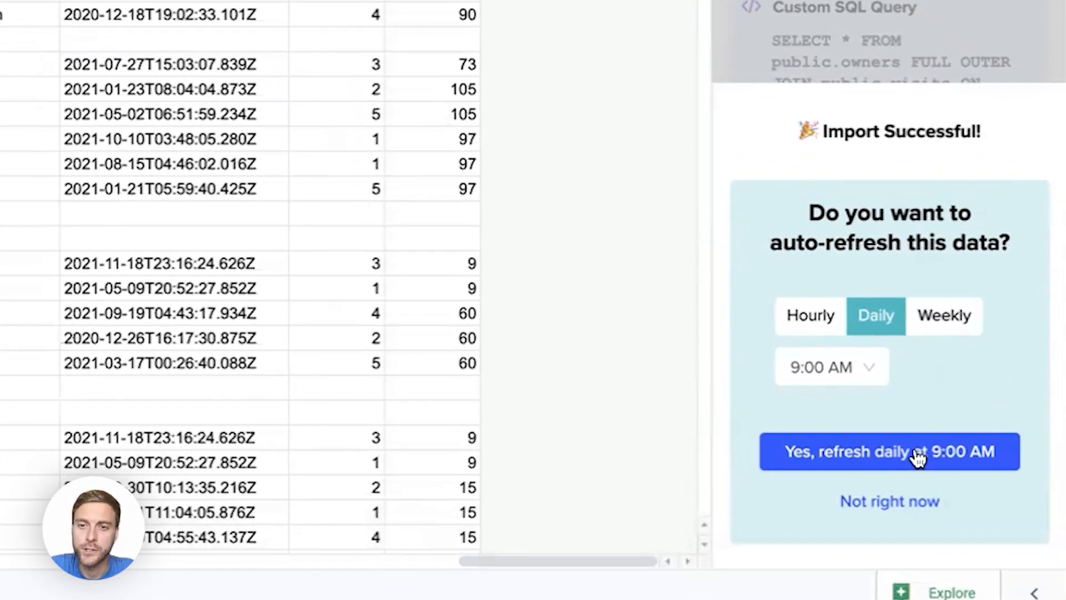
{"action": "left_click", "coordinate": [936, 542]}
{"action": "left_click", "coordinate": [891, 476]}
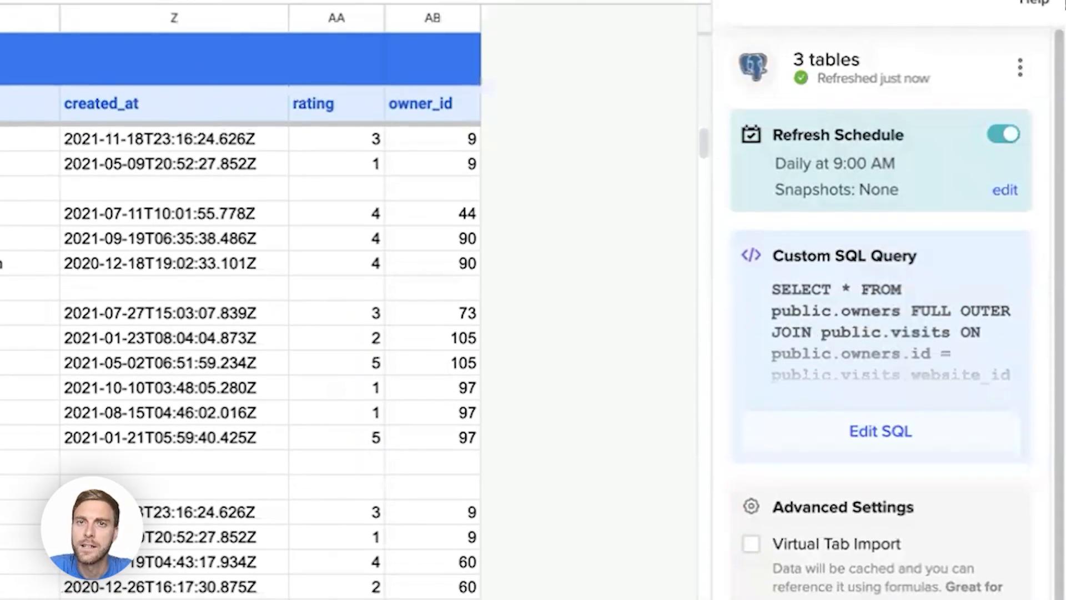
{"action": "left_click", "coordinate": [745, 134]}
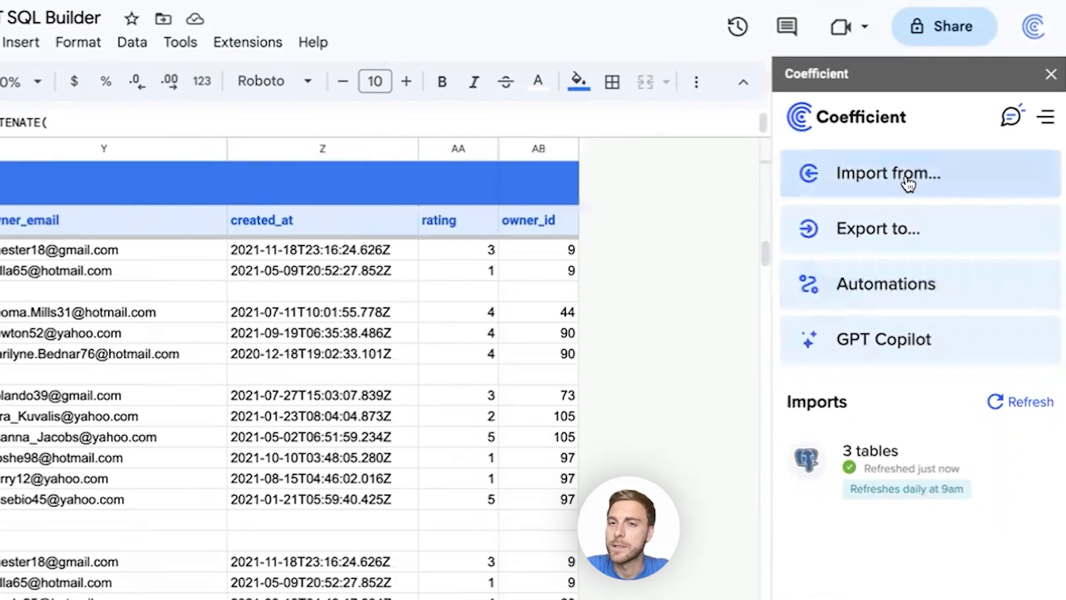
Start a new GPT SQL Builder import from Website Analytics Demo DB, build "Get me a list of emails, names, domains and create dates", and refresh the preview.
{"action": "left_click", "coordinate": [906, 180]}
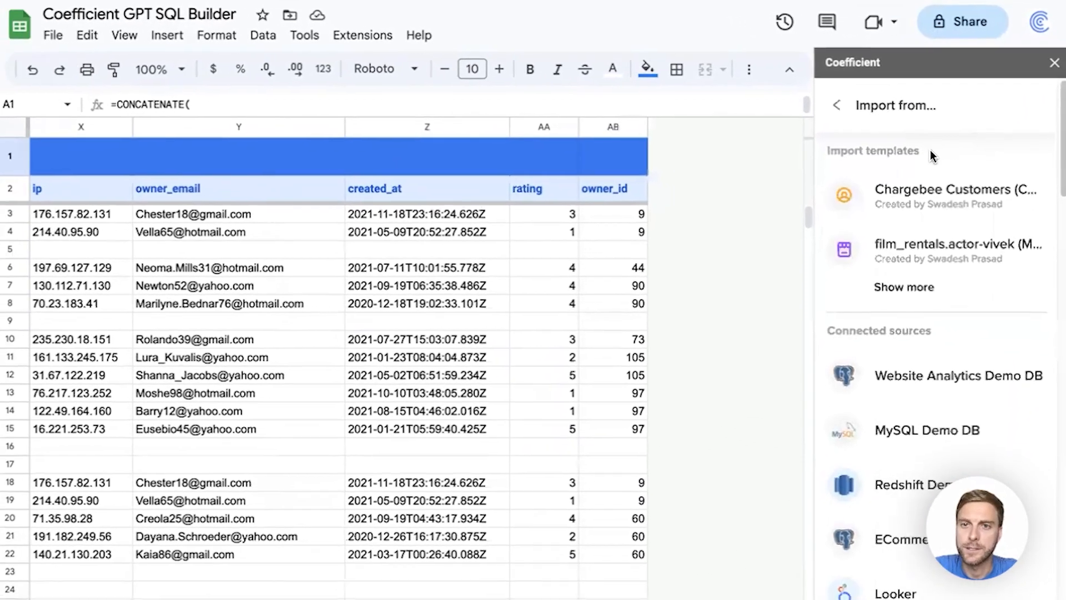
{"action": "left_click", "coordinate": [951, 380]}
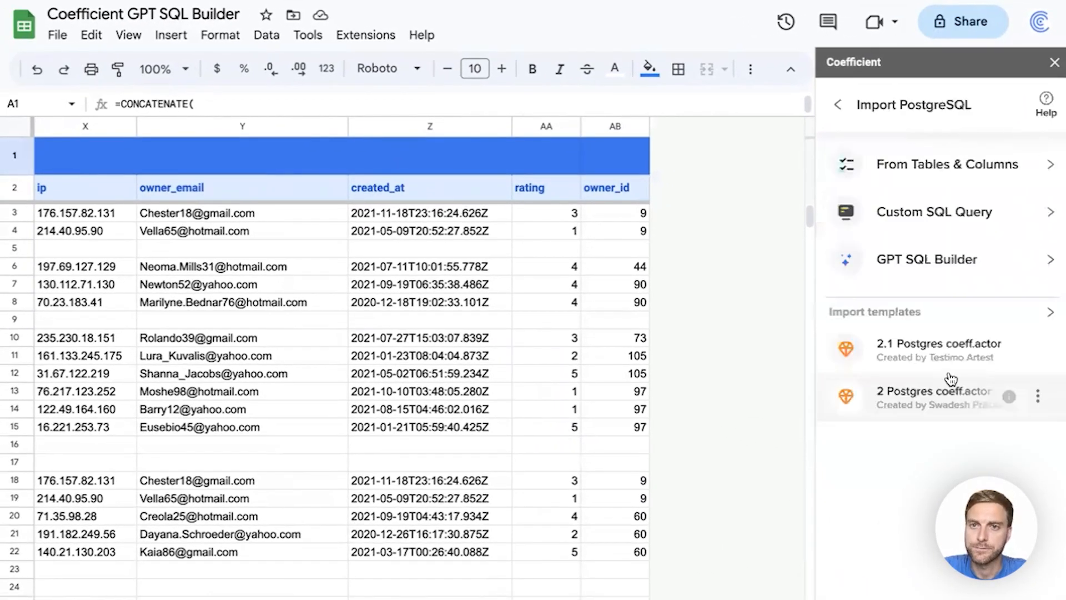
{"action": "left_click", "coordinate": [962, 276]}
{"action": "type", "text": "Get"}
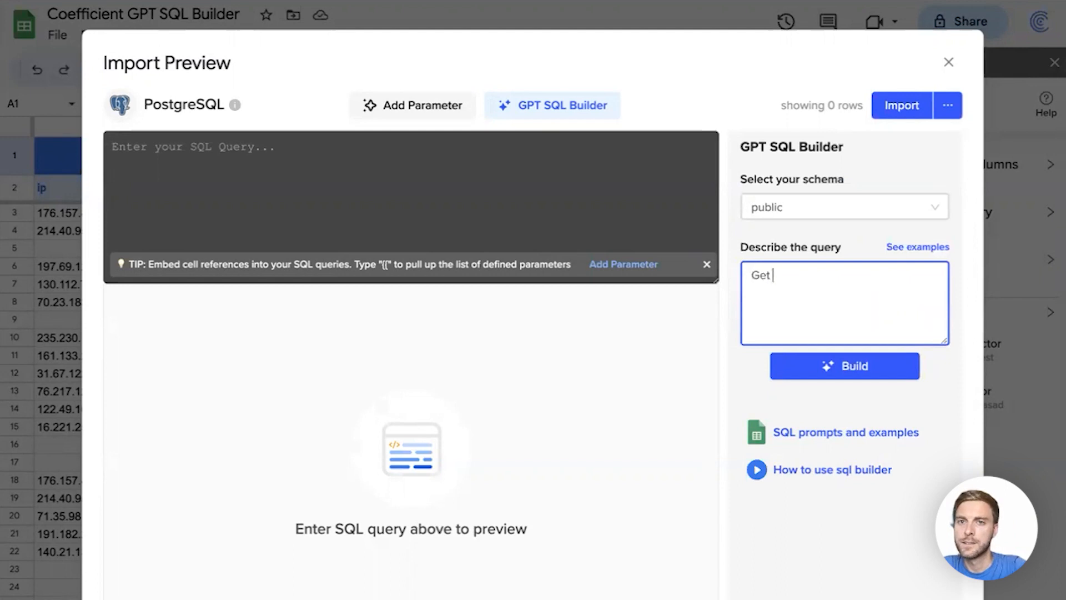
{"action": "type", "text": " me a list "}
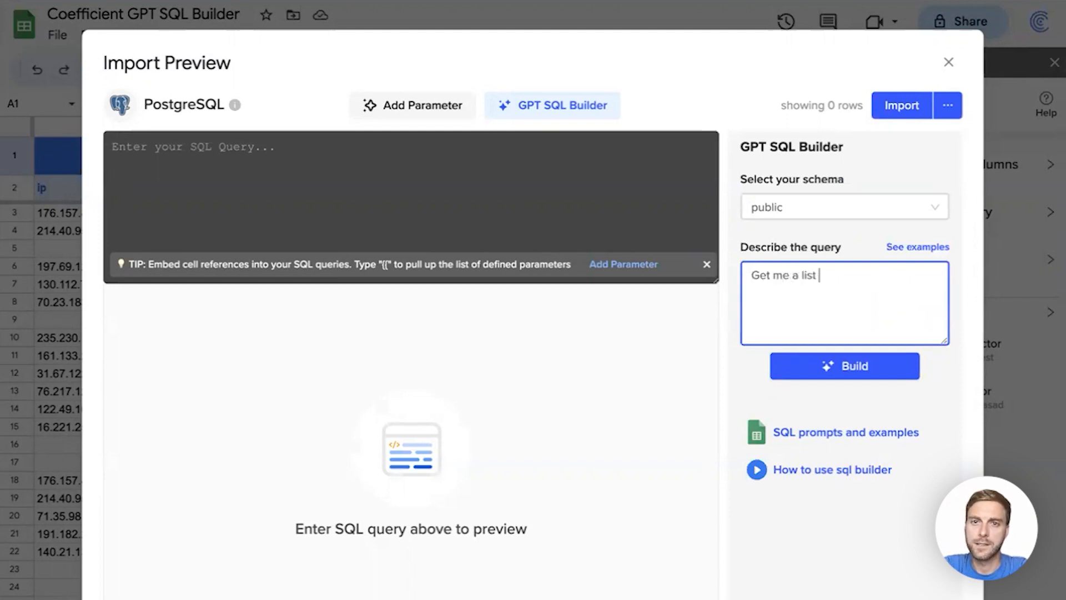
{"action": "type", "text": "of emails, n"}
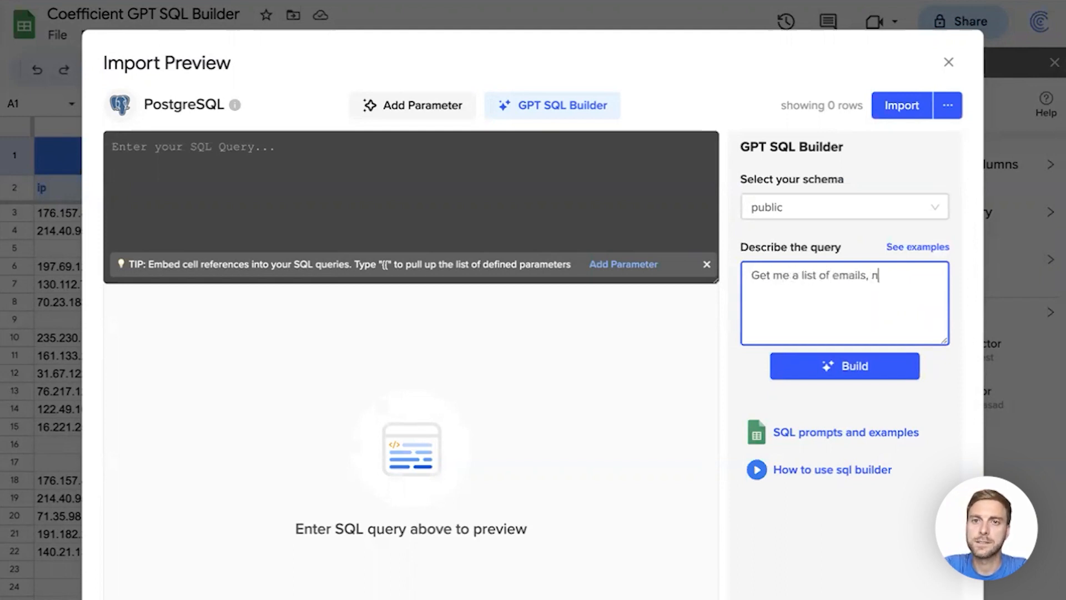
{"action": "type", "text": "ames, domains a"}
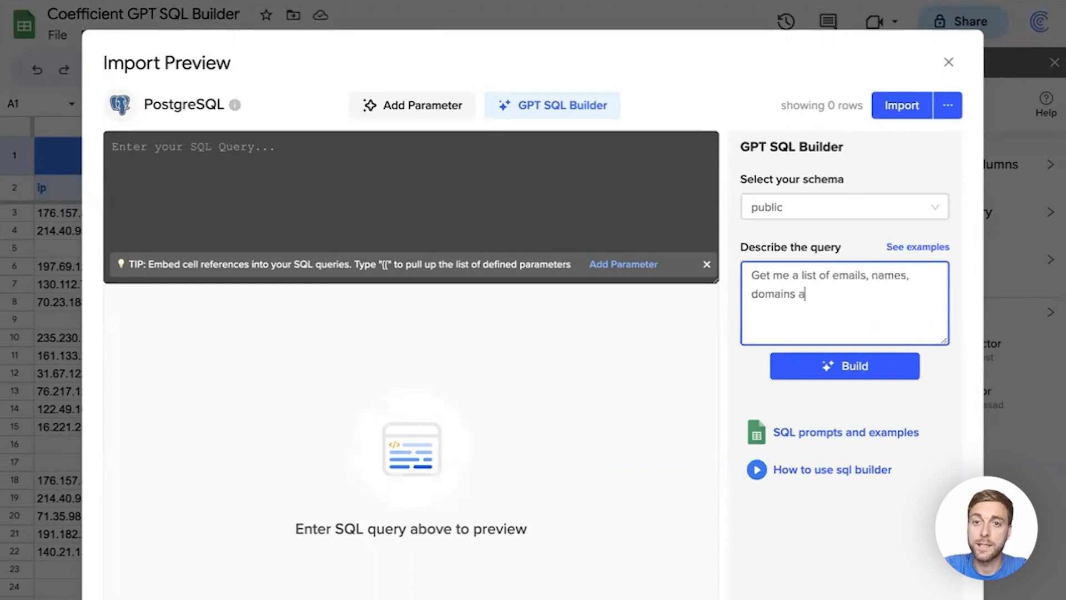
{"action": "type", "text": "nd create dates"}
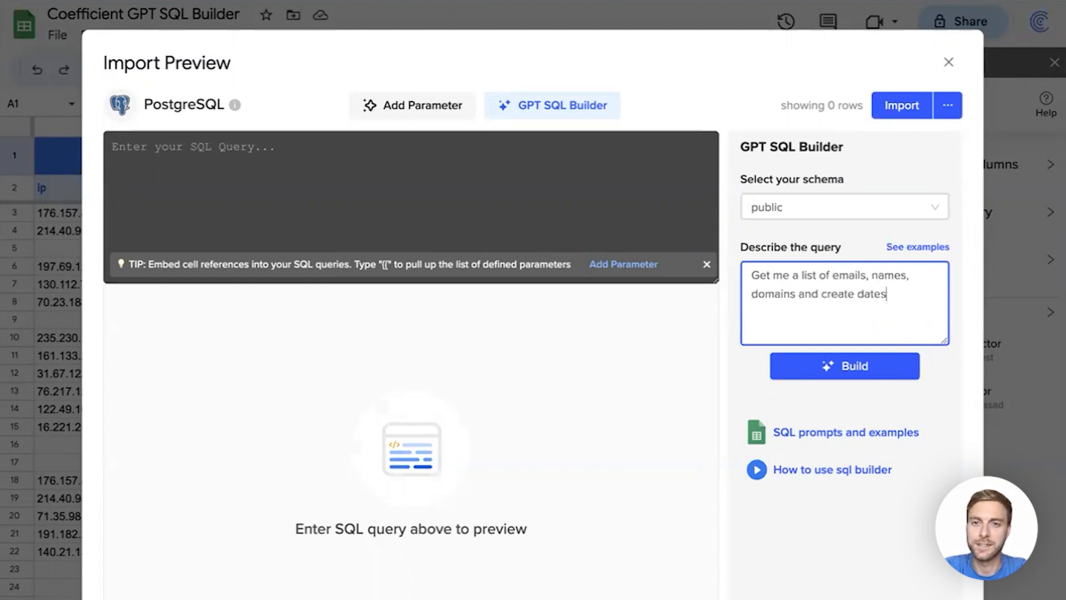
{"action": "left_click", "coordinate": [847, 368]}
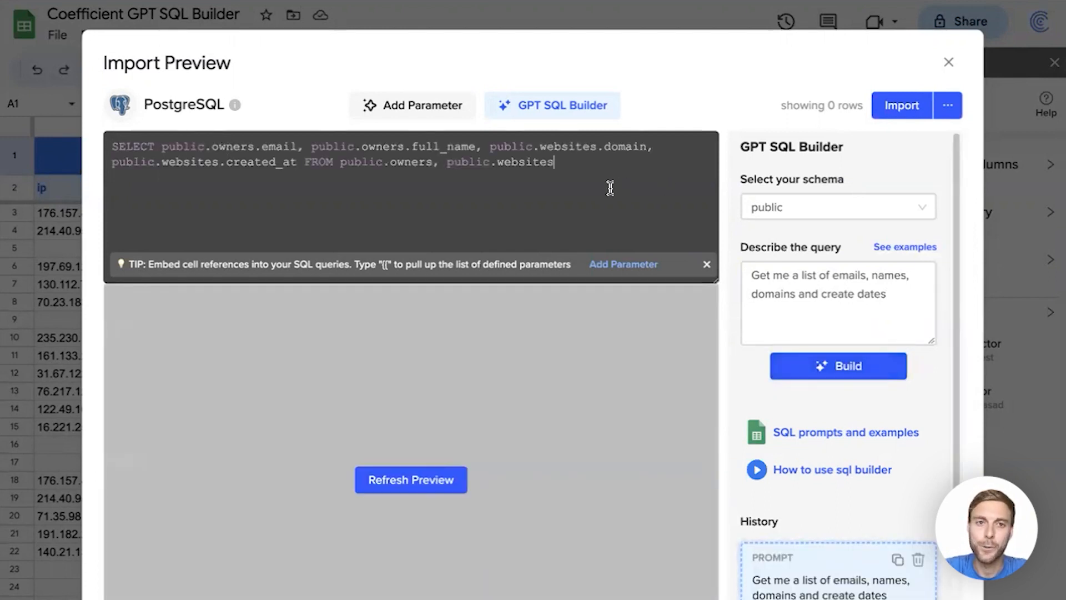
{"action": "left_click", "coordinate": [406, 480]}
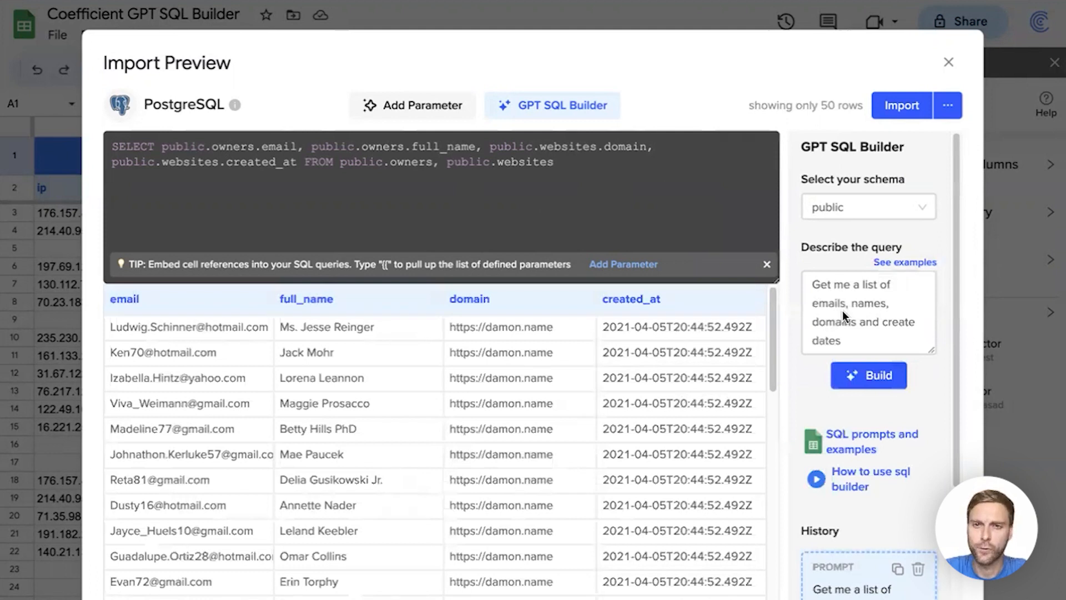
Extend the description with "Only those created in 2020. Order by create date ascending" and rebuild the query.
{"action": "left_click", "coordinate": [860, 340]}
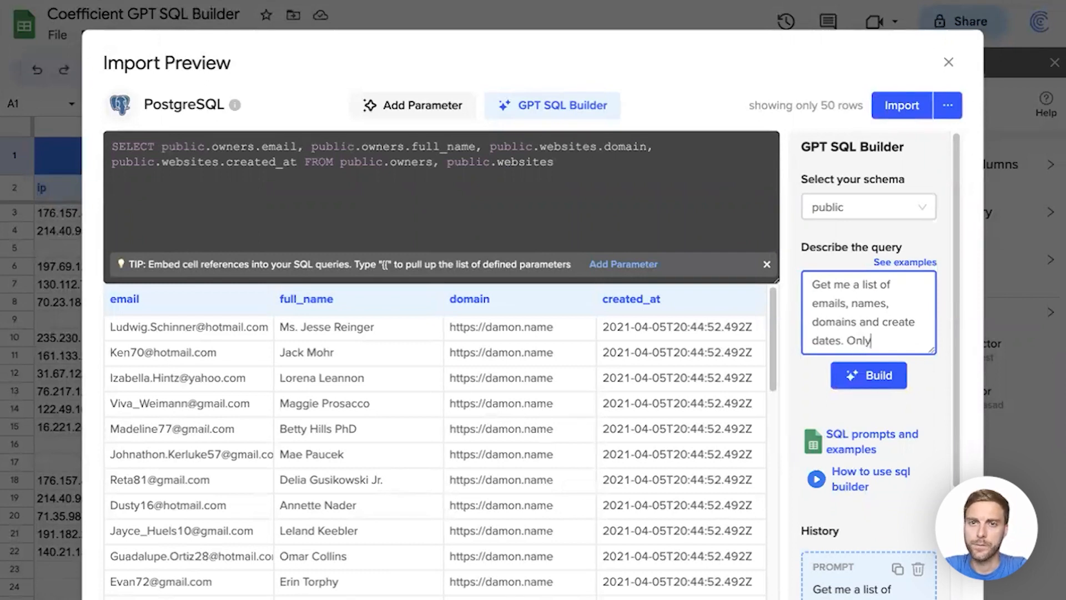
{"action": "type", "text": "those c"}
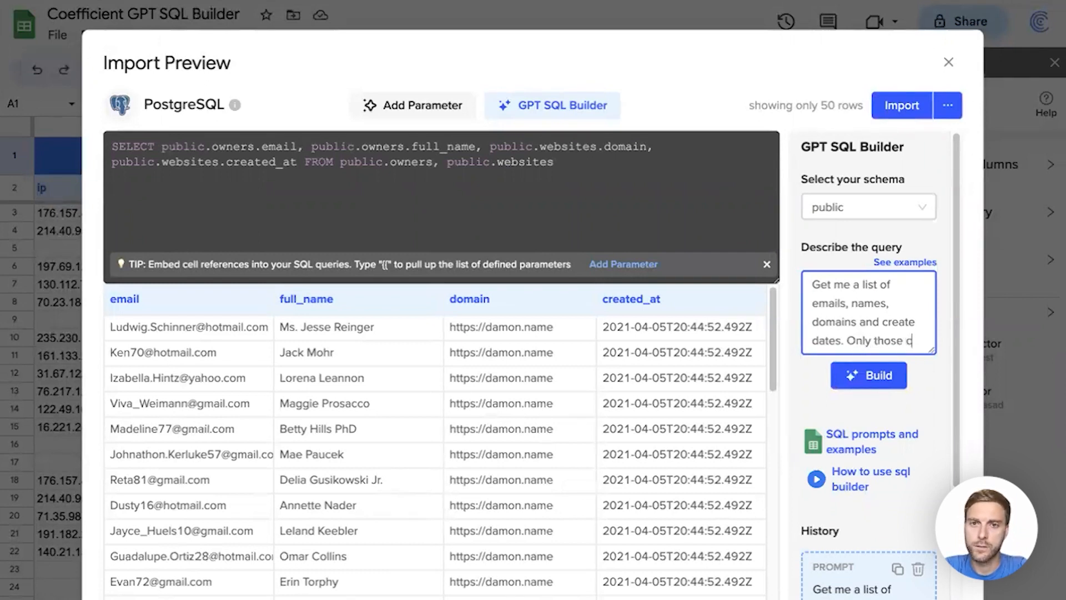
{"action": "type", "text": "reated in 20"}
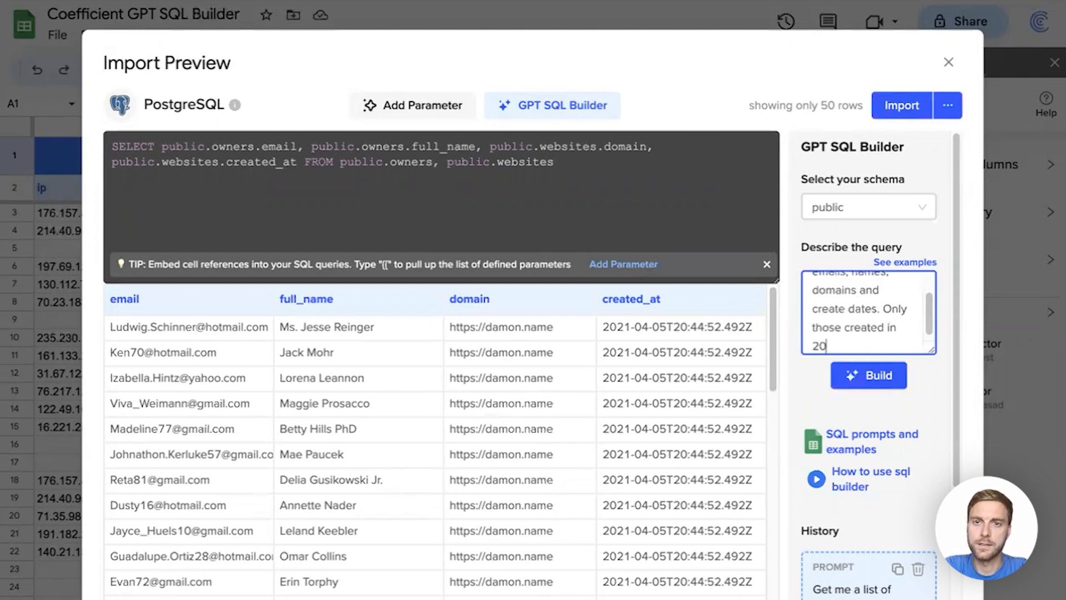
{"action": "type", "text": "20. Order by create "}
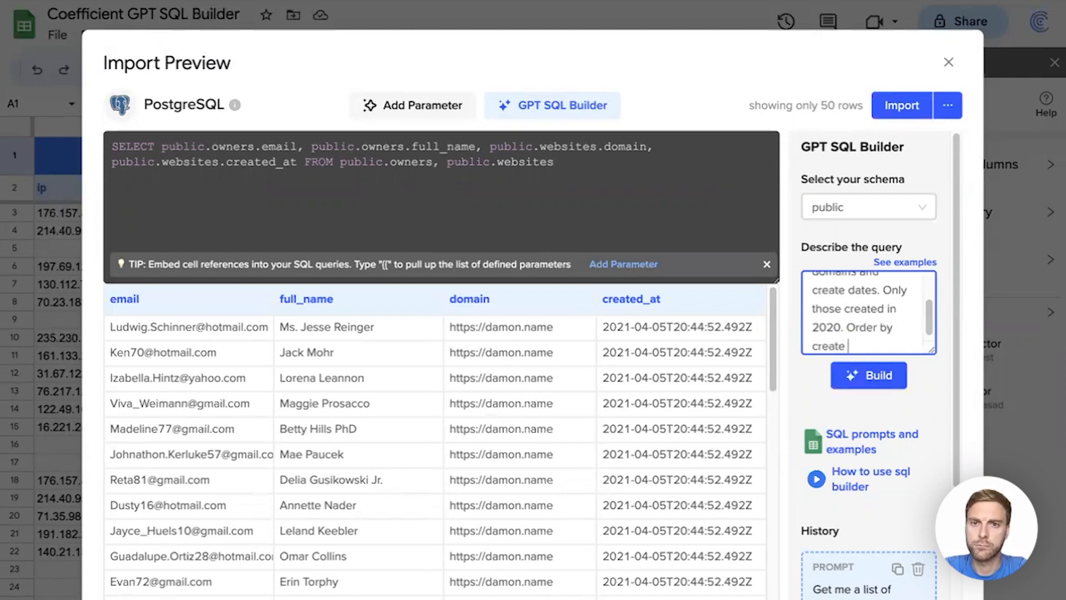
{"action": "type", "text": "date ascending"}
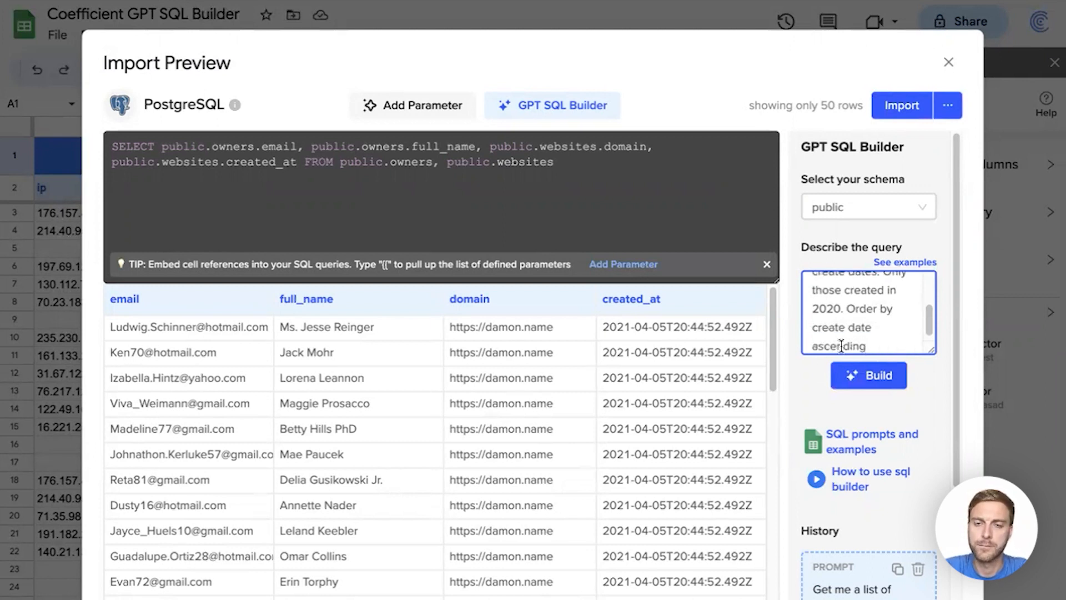
{"action": "left_click", "coordinate": [870, 374]}
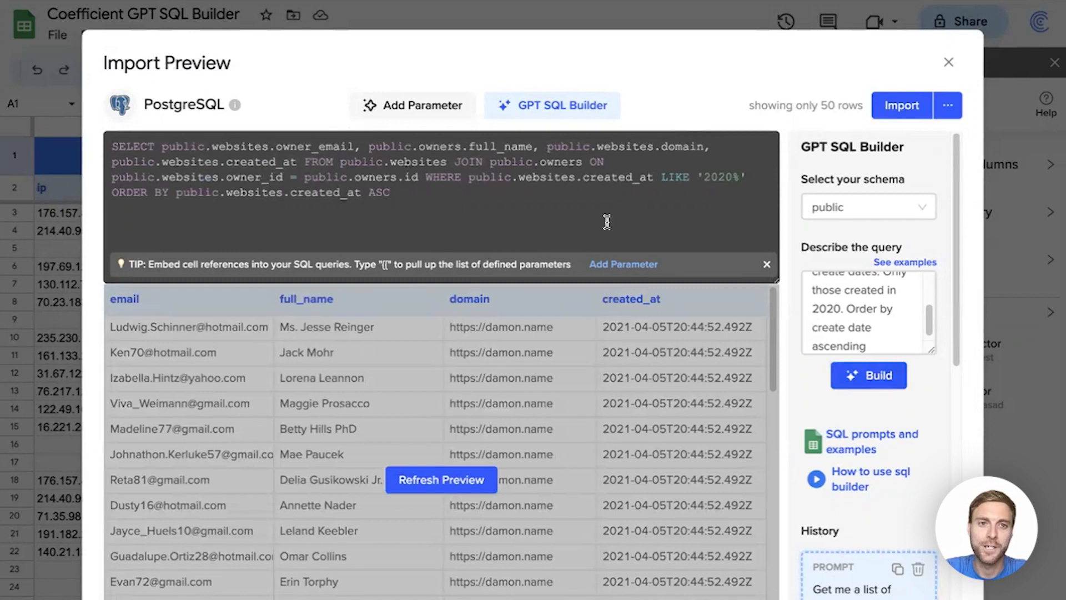
Refresh the preview of the rebuilt query and scroll through the filtered results.
{"action": "left_click", "coordinate": [434, 481]}
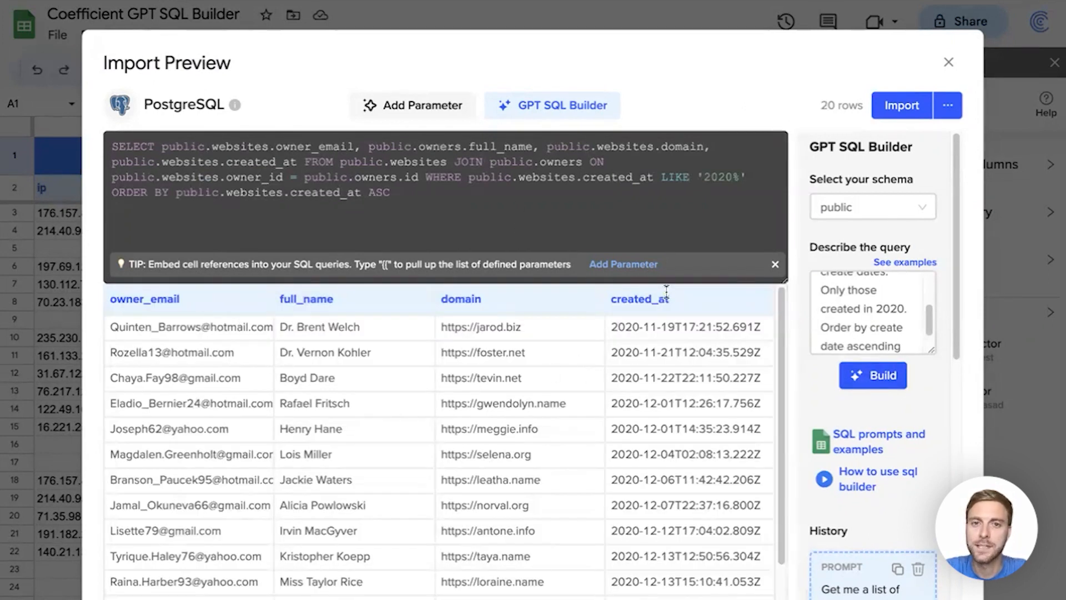
{"action": "scroll", "coordinate": [651, 525], "scroll_direction": "down", "scroll_amount": 3}
{"action": "scroll", "coordinate": [675, 468], "scroll_direction": "up", "scroll_amount": 2}
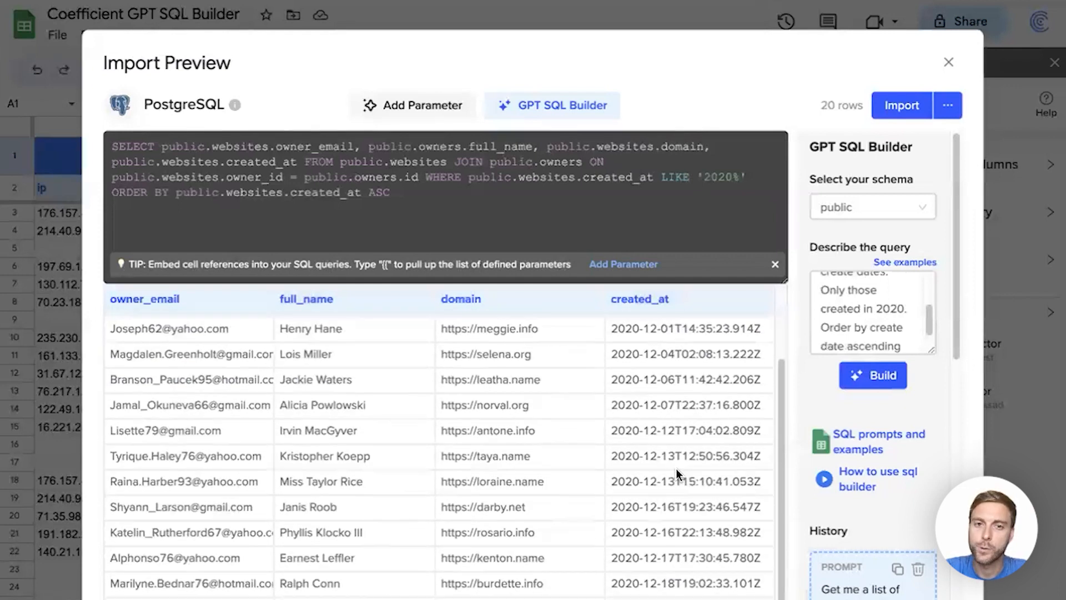
{"action": "scroll", "coordinate": [675, 469], "scroll_direction": "up", "scroll_amount": 2}
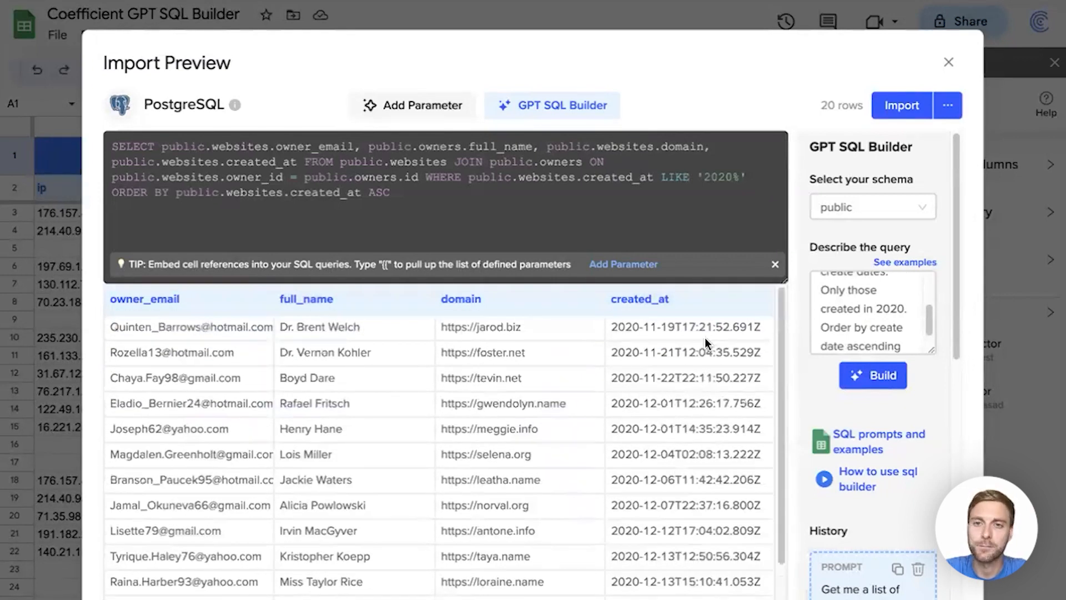
Replace the query description with "Show count of visitors grouped by email domain, desc", build the query and refresh the preview.
{"action": "left_click", "coordinate": [869, 324]}
{"action": "key", "text": "ctrl+a"}
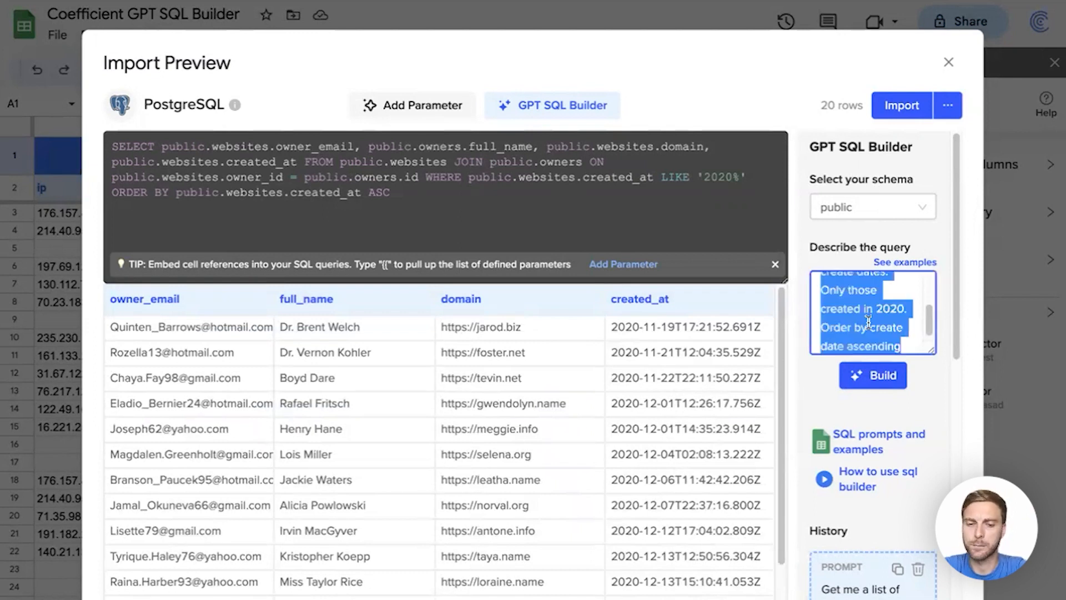
{"action": "type", "text": "Show count of visit"}
{"action": "key", "text": "BackSpace"}
{"action": "type", "text": "itors grouped by email domain, desc"}
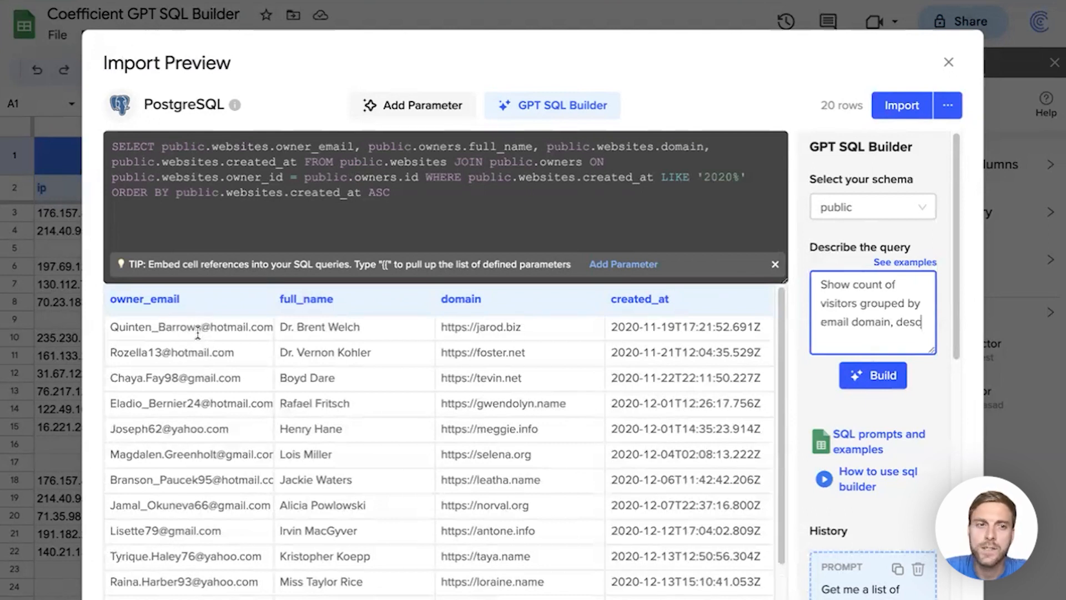
{"action": "left_click_drag", "start_coordinate": [210, 328], "coordinate": [276, 328]}
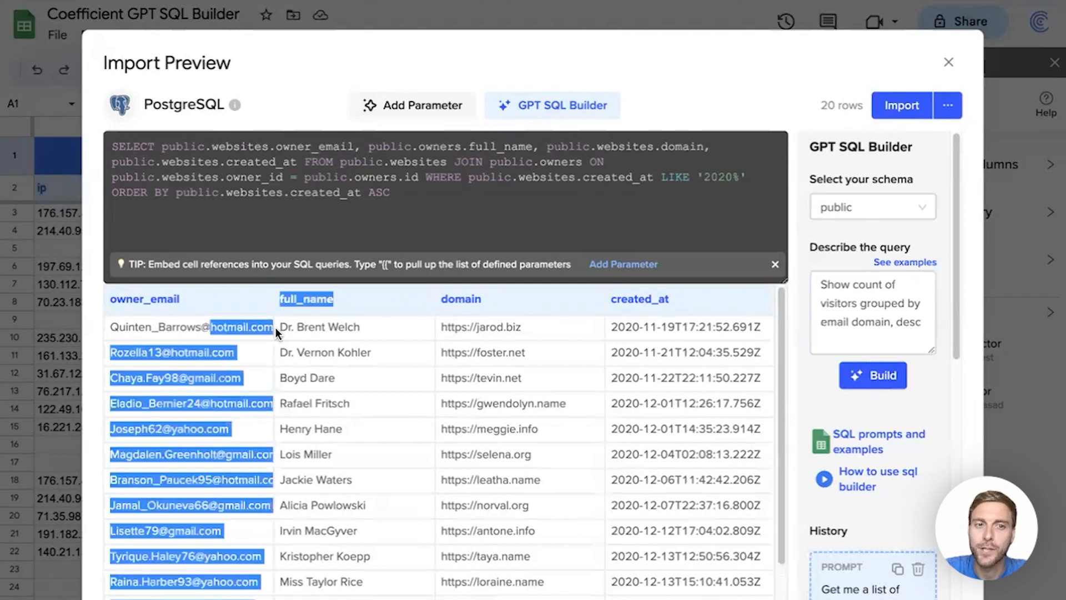
{"action": "left_click", "coordinate": [233, 326]}
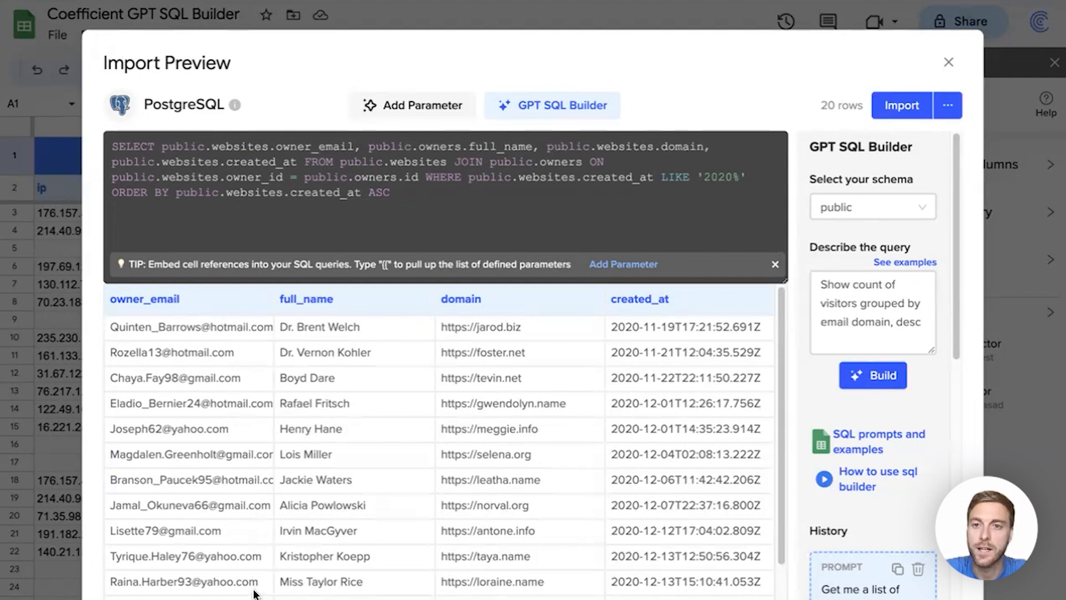
{"action": "left_click", "coordinate": [864, 382]}
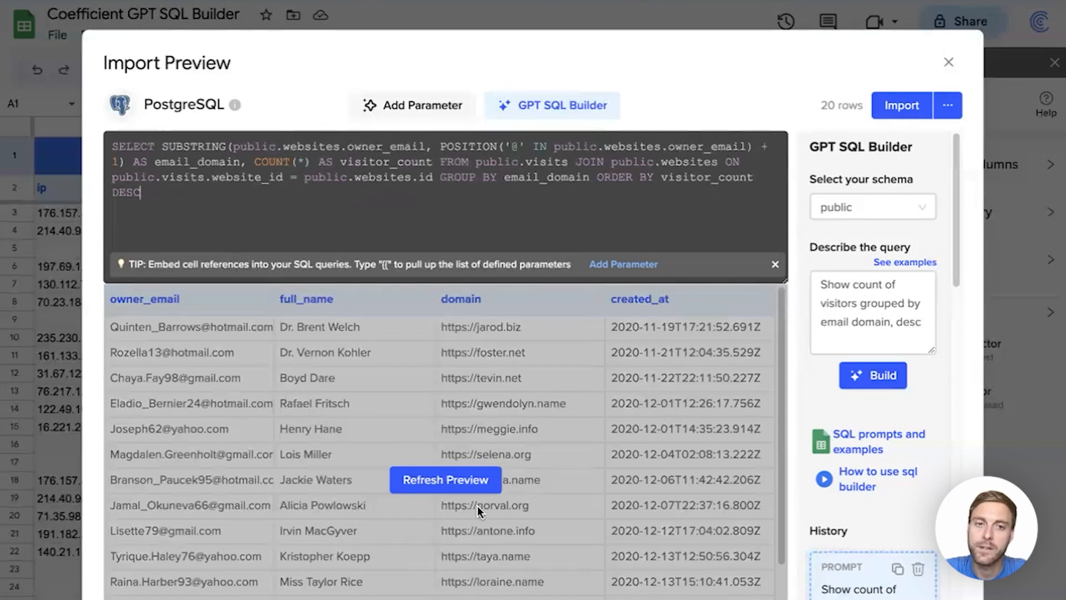
{"action": "left_click", "coordinate": [446, 482]}
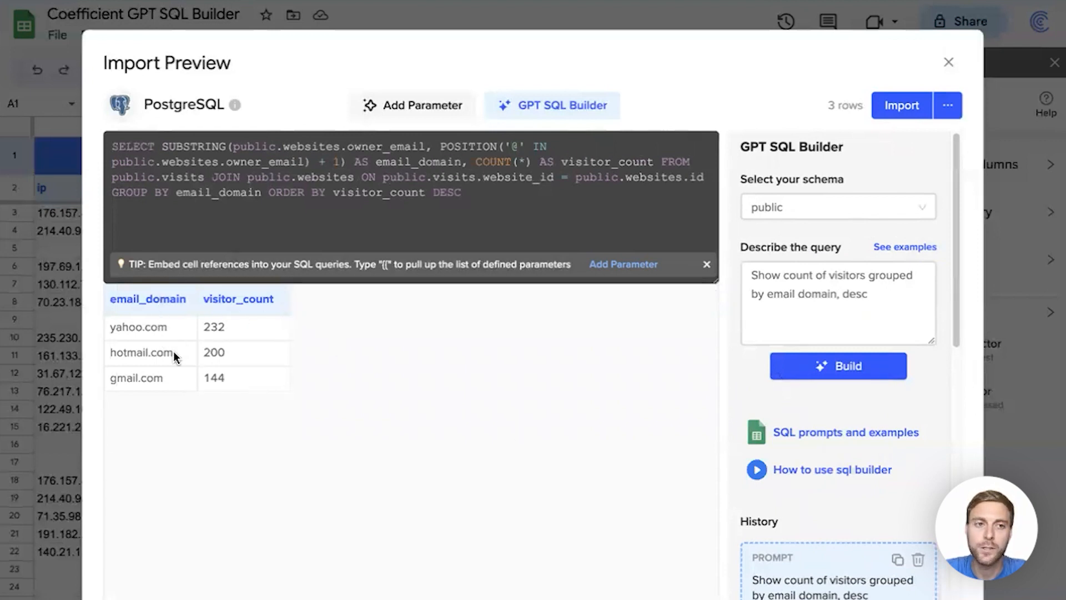
Append "Show one column for create dates in 2020 and one for 2021" to the description, rebuild the query and refresh the preview.
{"action": "left_click", "coordinate": [916, 297]}
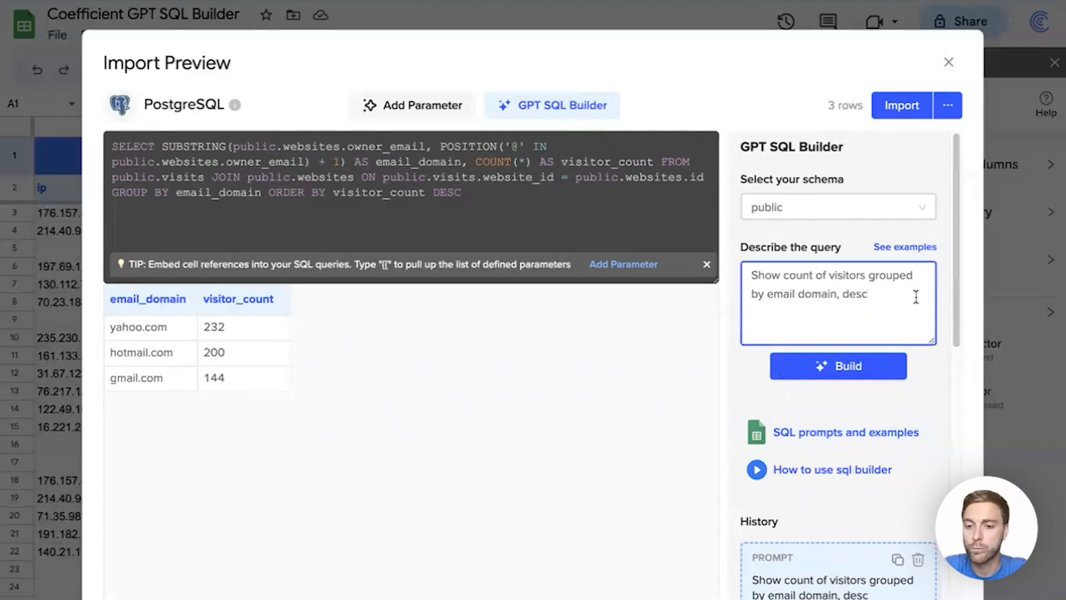
{"action": "type", "text": "."}
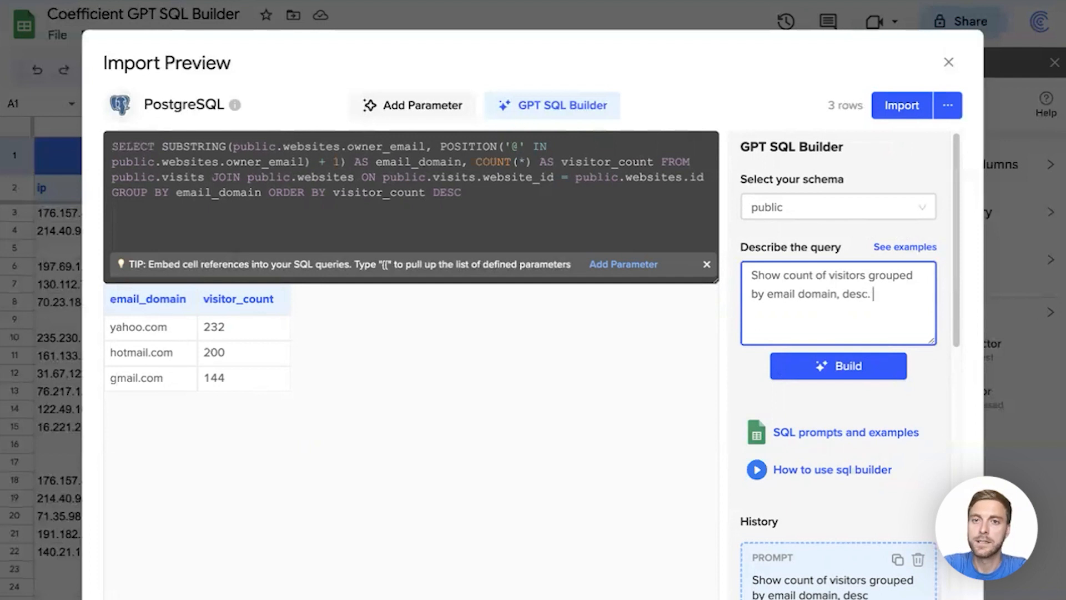
{"action": "type", "text": "Show one column"}
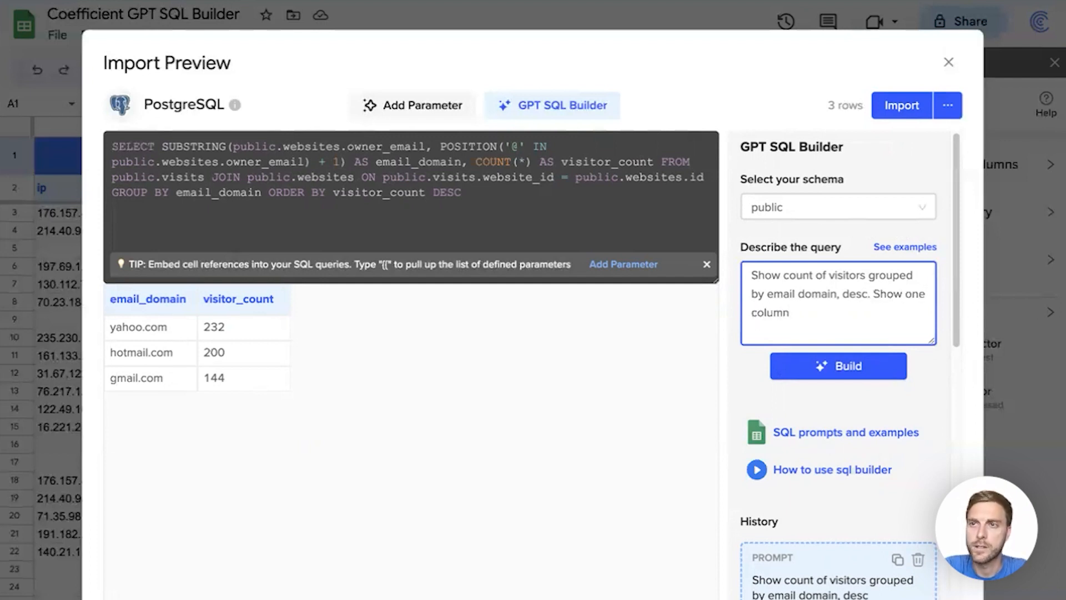
{"action": "type", "text": " for create dates i"}
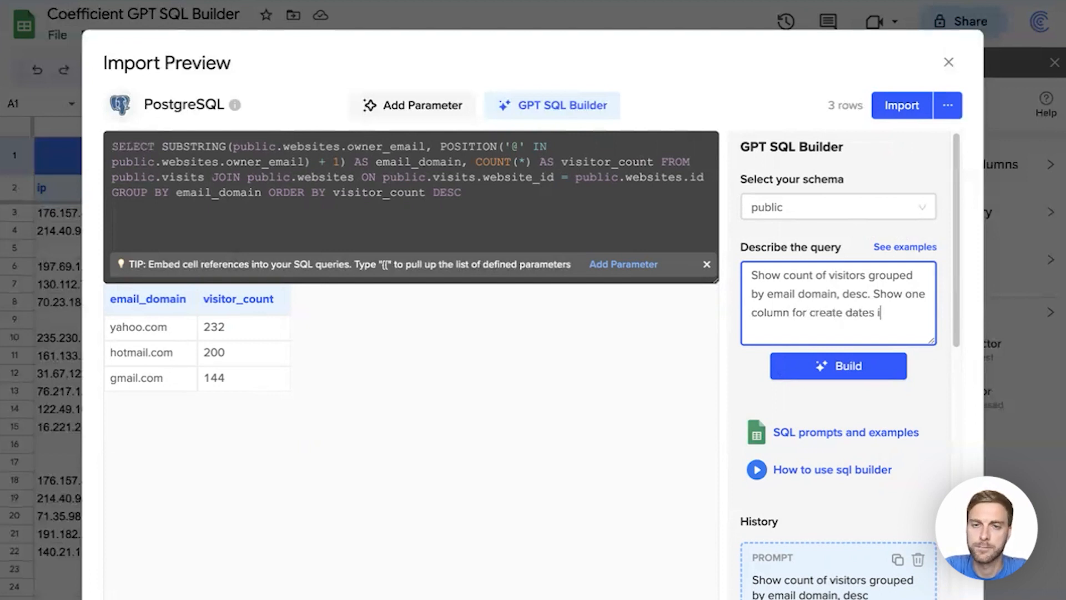
{"action": "type", "text": "n 2020 and one for 2021"}
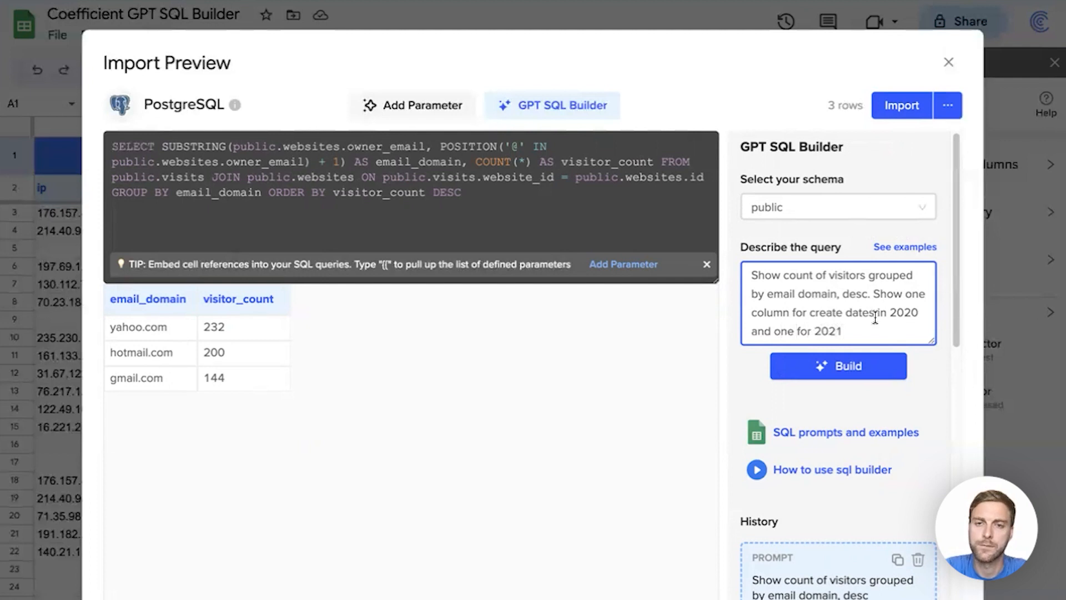
{"action": "left_click", "coordinate": [847, 367]}
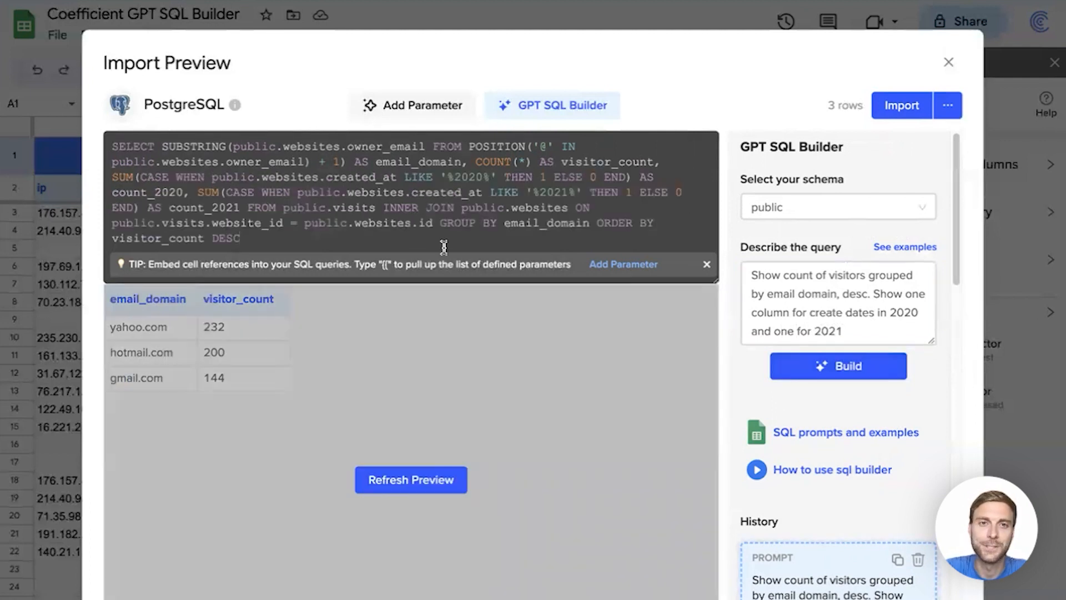
{"action": "left_click", "coordinate": [414, 482]}
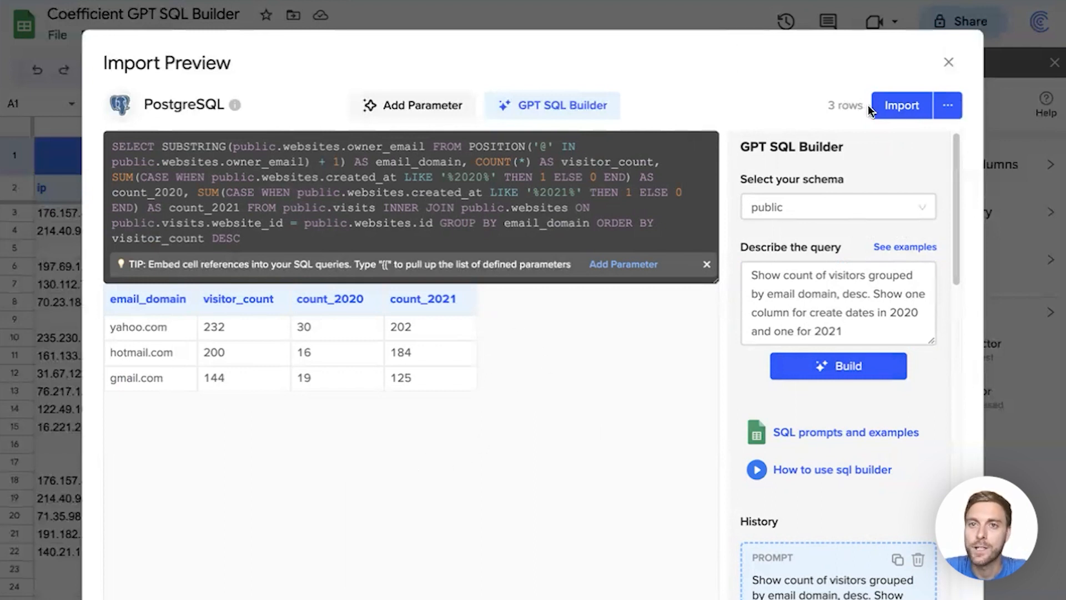
Import the query results into the sheet, naming the import "breakdown by domain".
{"action": "left_click", "coordinate": [900, 108]}
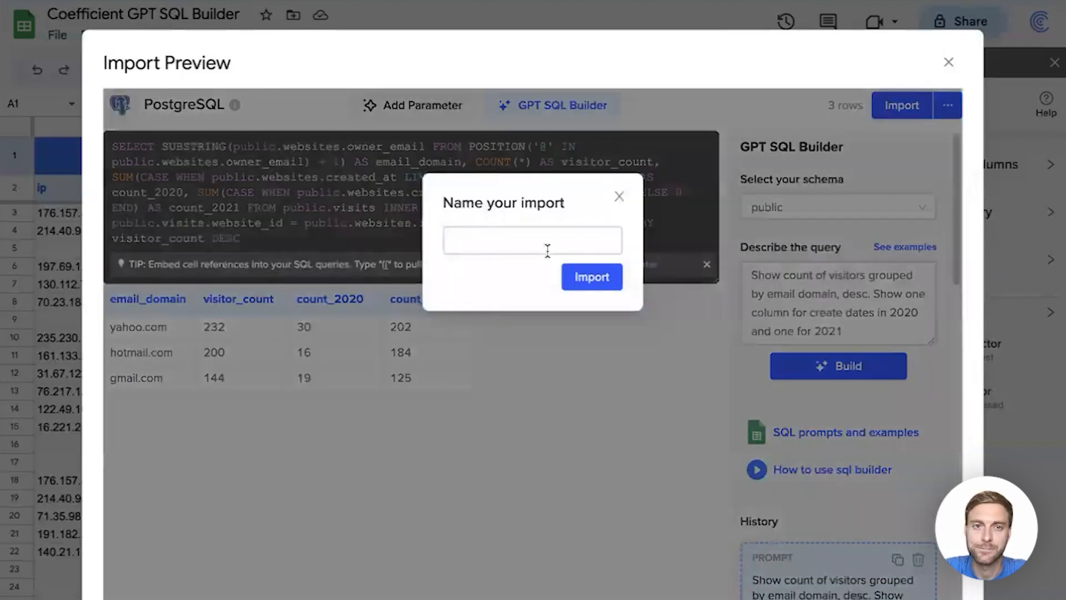
{"action": "left_click", "coordinate": [547, 247]}
{"action": "type", "text": "breakdown by domain"}
{"action": "left_click", "coordinate": [584, 280]}
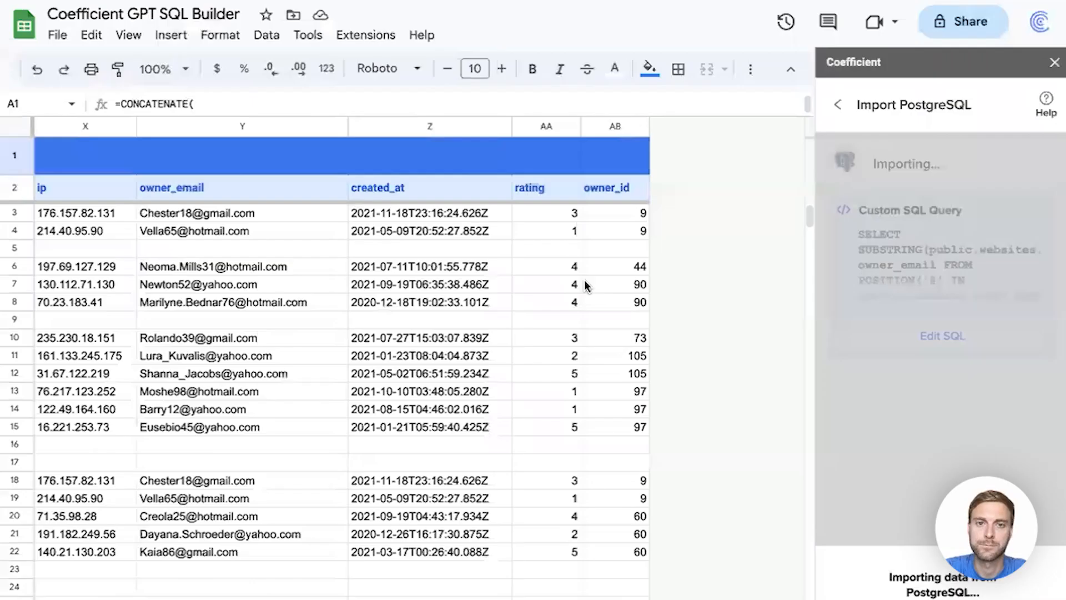